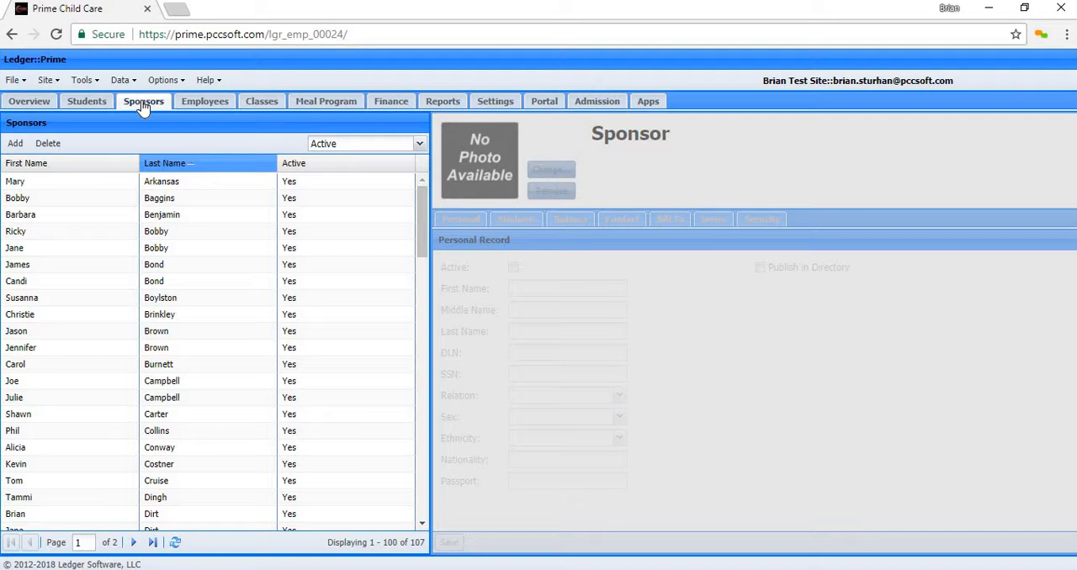
# - Add a new sponsor and enter the sponsor's first and last names in the personal record
pyautogui.click(14, 144)
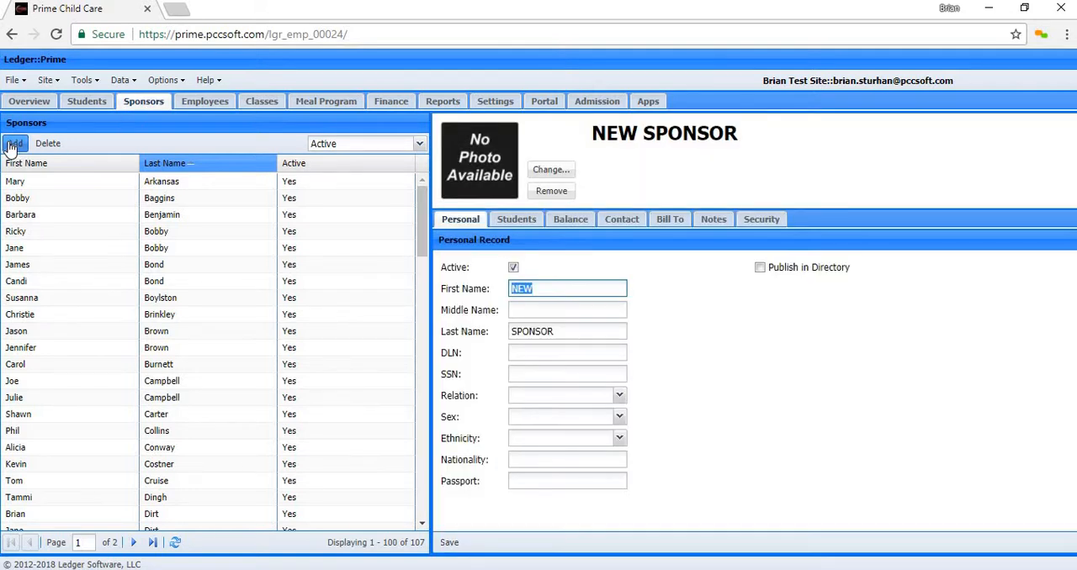
pyautogui.click(547, 287)
pyautogui.hotkey('ctrl', 'a')
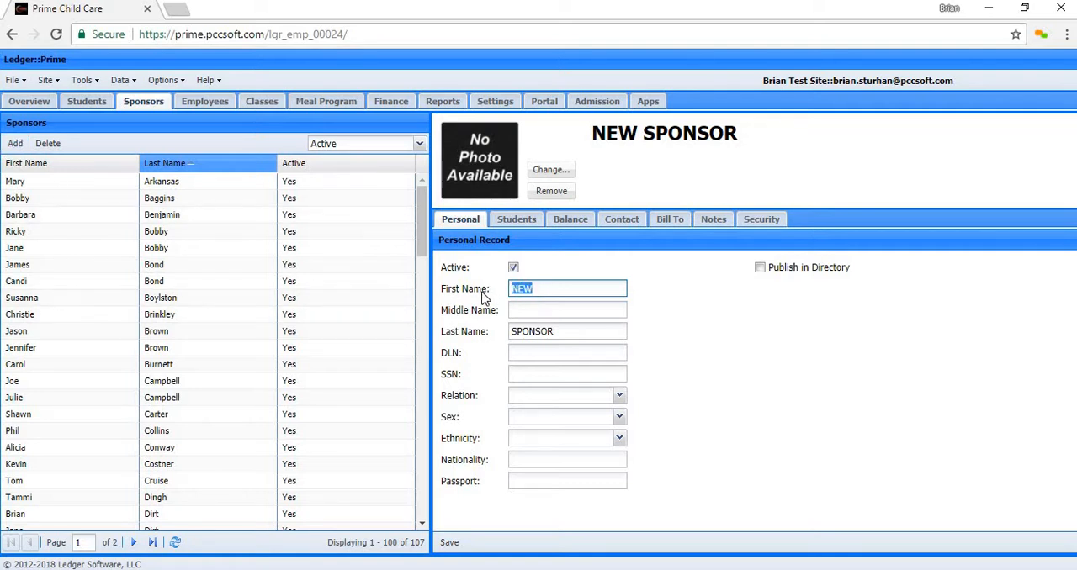
pyautogui.press('Tab')
pyautogui.press('Tab')
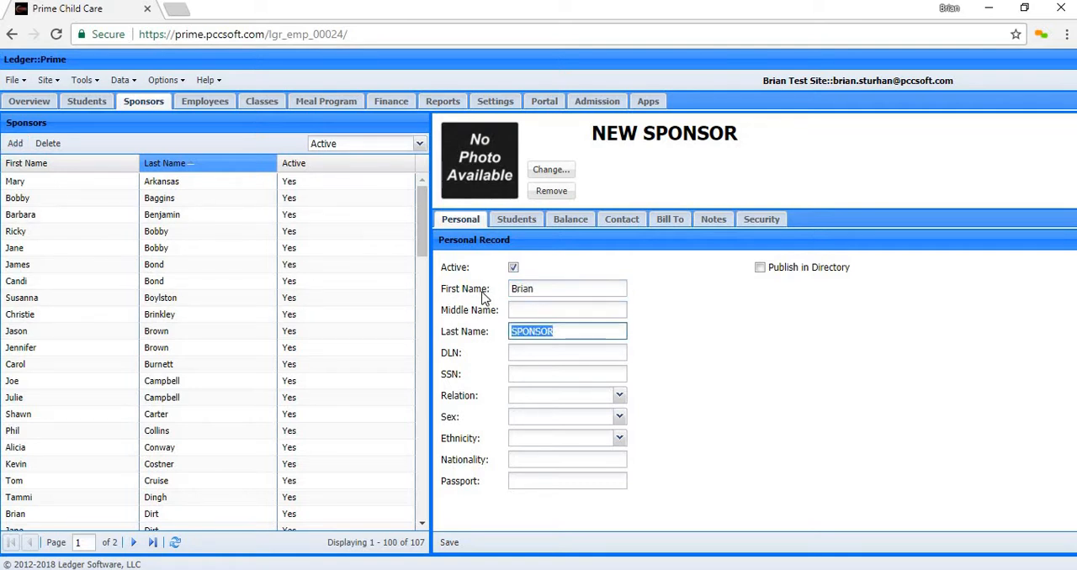
pyautogui.press('Tab')
pyautogui.press('Tab')
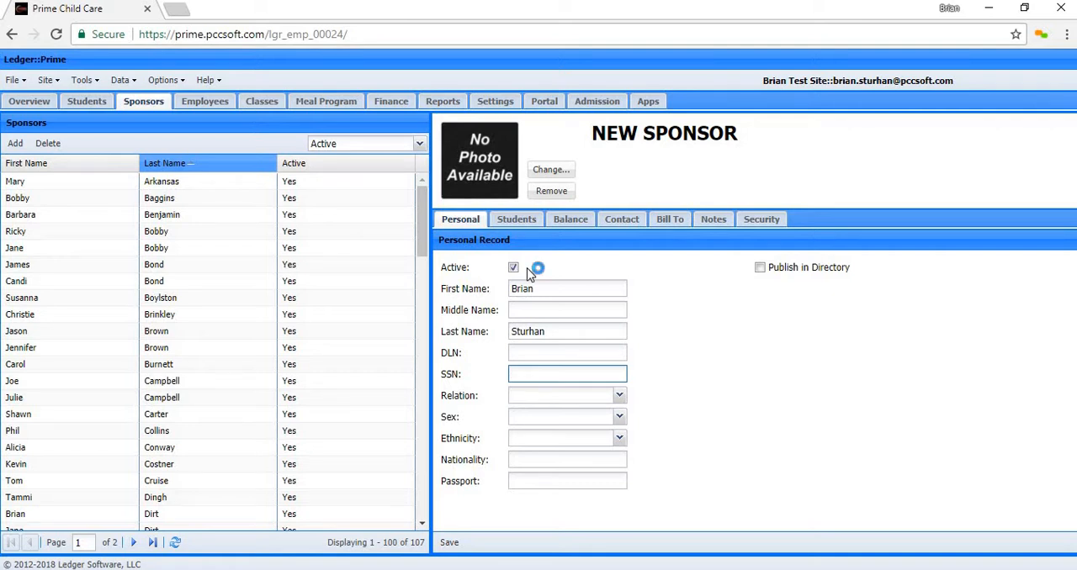
# - Switch Publish in Directory on and back off, and save the new sponsor's personal record
pyautogui.click(759, 269)
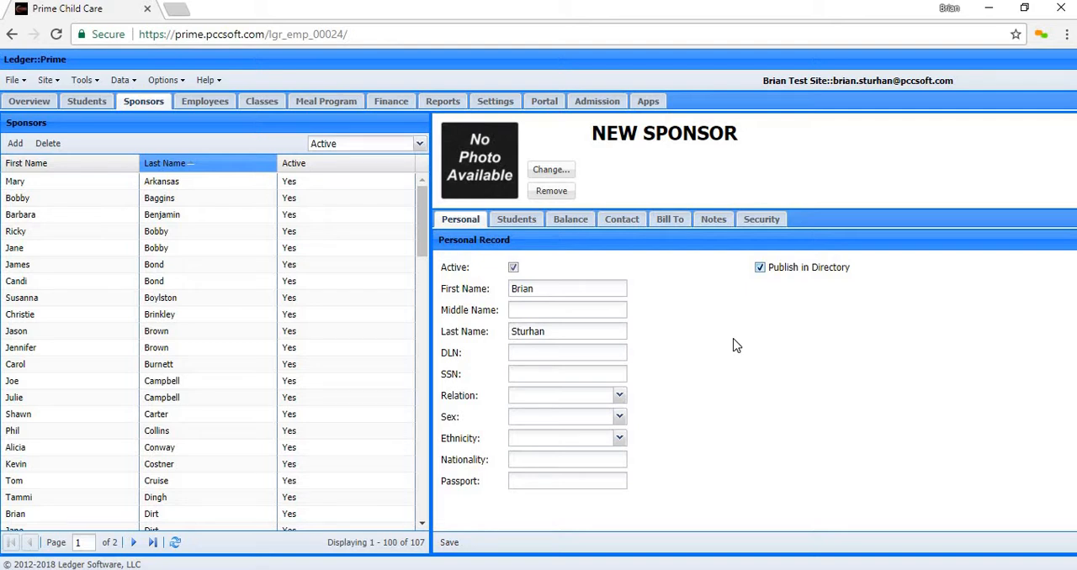
pyautogui.click(760, 268)
pyautogui.click(450, 544)
# - Review the new sponsor's Daily Sheets setting and the TAPP Classroom daily sheets options, and return to the sponsor record
pyautogui.click(519, 223)
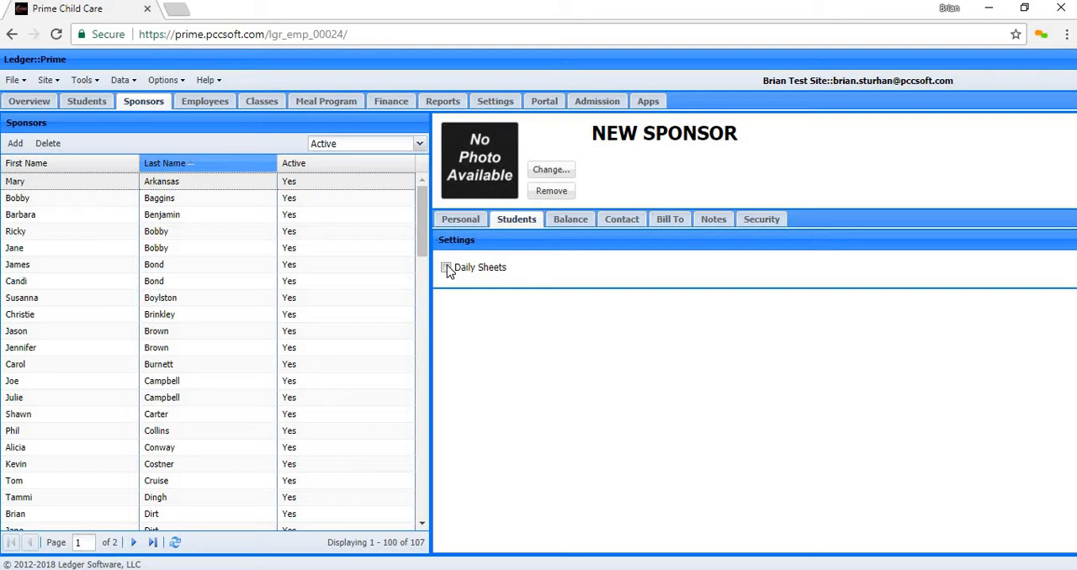
pyautogui.click(651, 105)
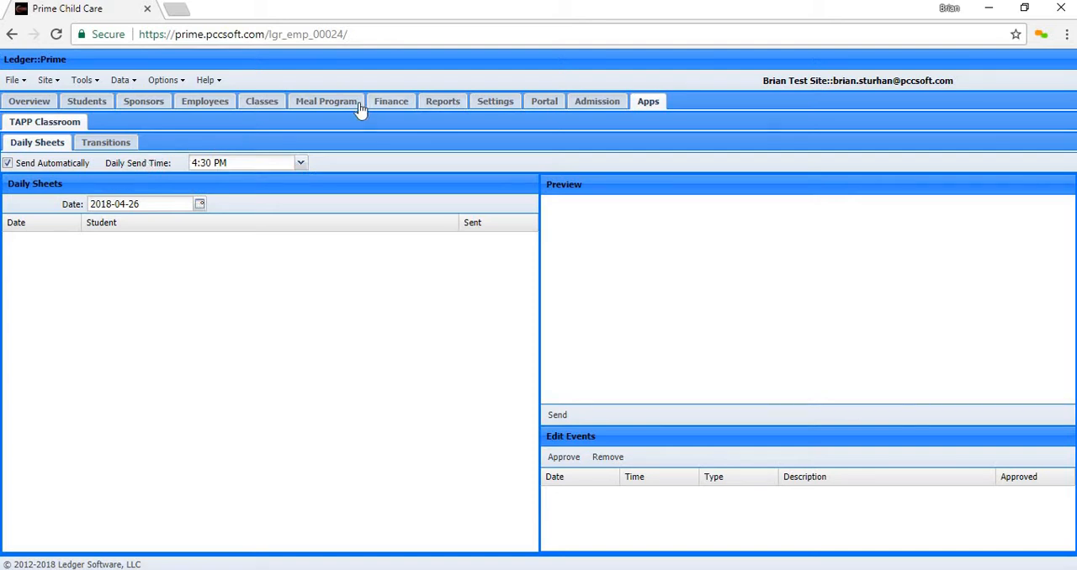
pyautogui.click(144, 106)
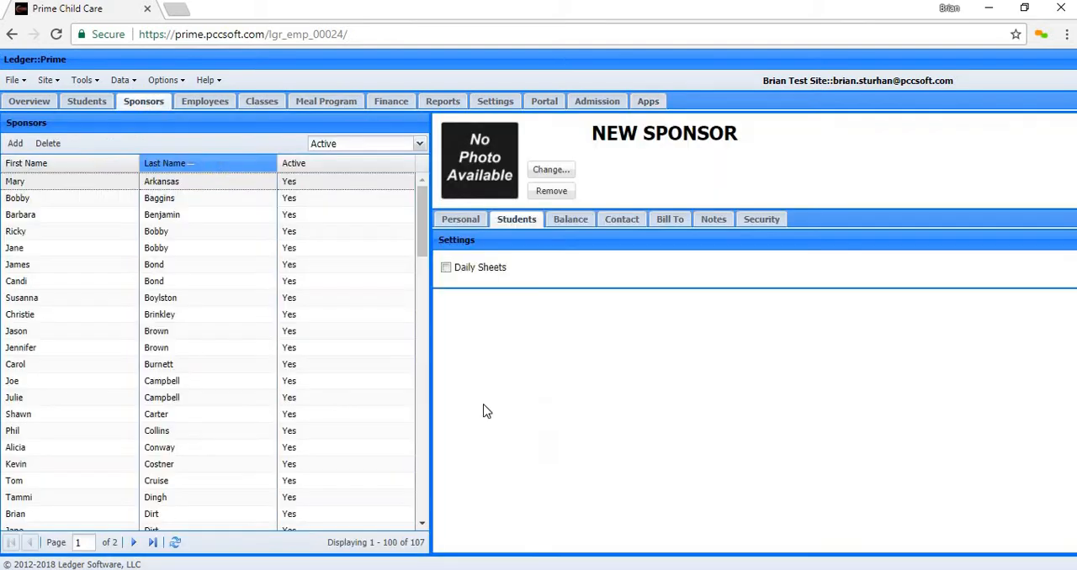
# - Examine the outstanding balances of the new sponsor and the last and third-to-last existing sponsors listed, and reselect the new sponsor
pyautogui.click(573, 223)
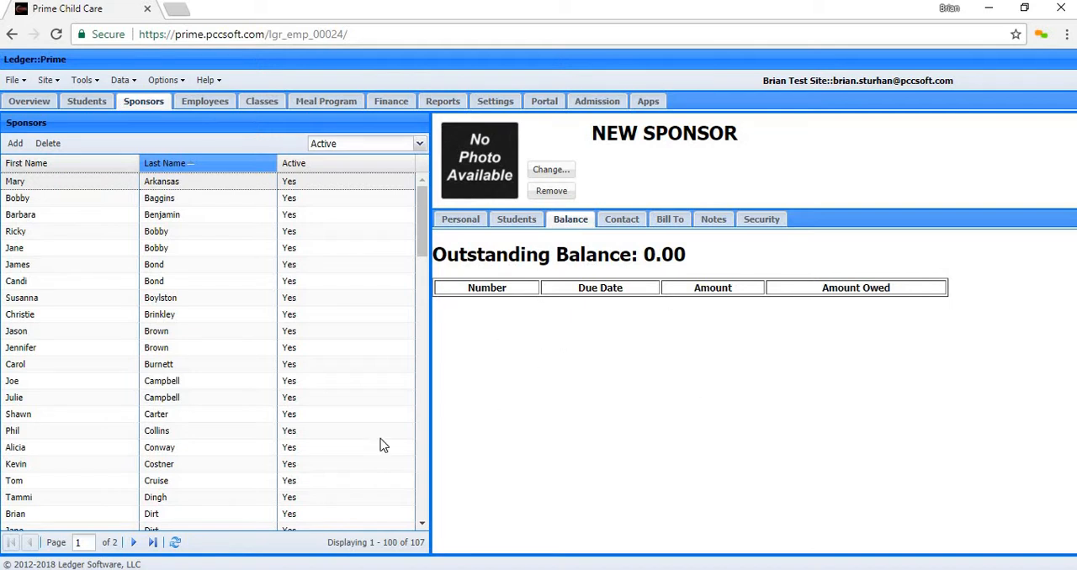
pyautogui.scroll(-10, 295, 518)
pyautogui.scroll(-4, 295, 517)
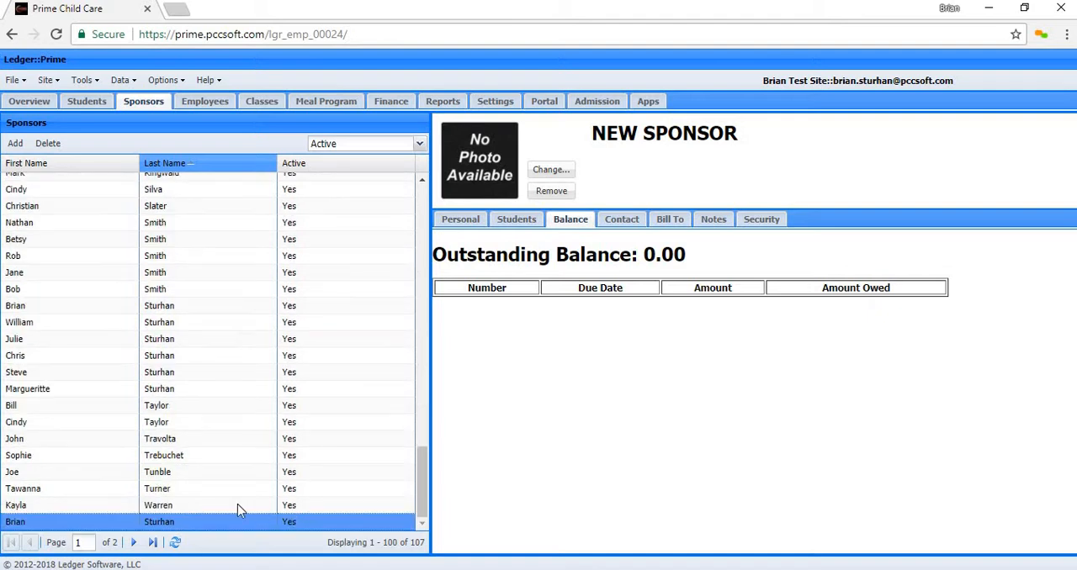
pyautogui.click(211, 506)
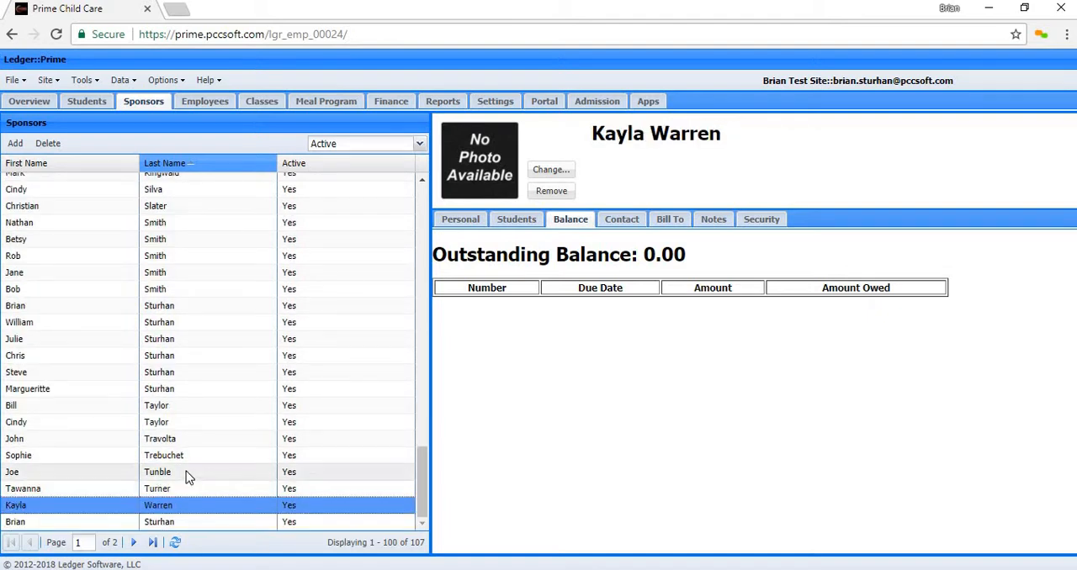
pyautogui.click(187, 472)
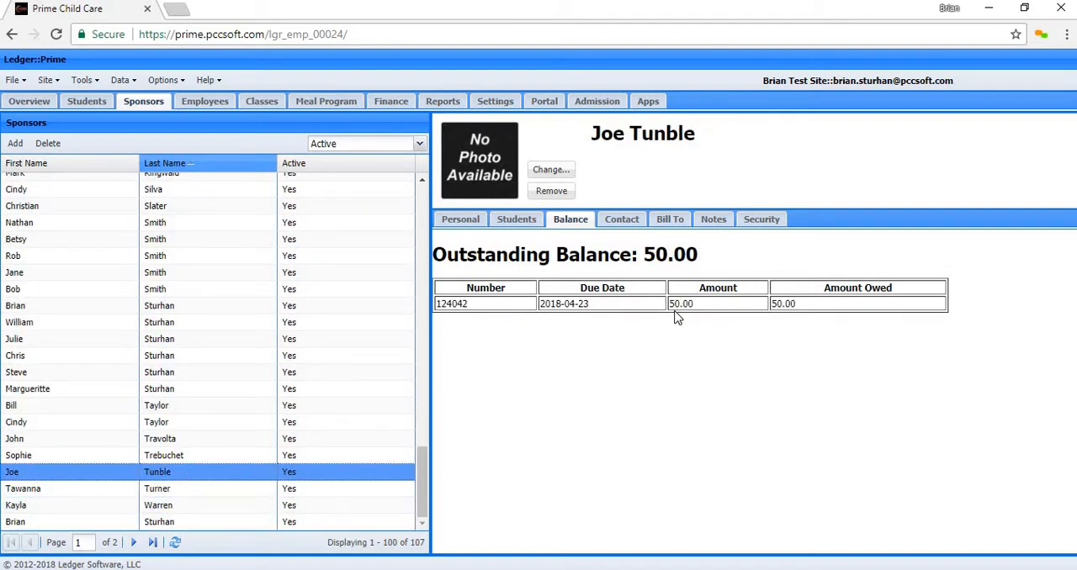
pyautogui.click(244, 524)
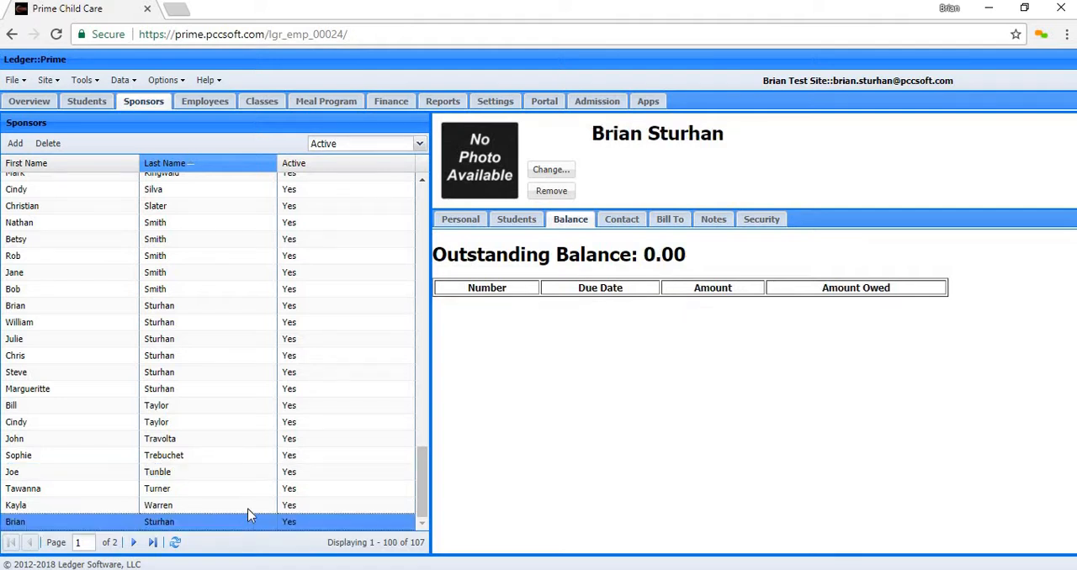
# - Review the new sponsor's contact fields and fill the billing address by copying from the contact info
pyautogui.click(620, 222)
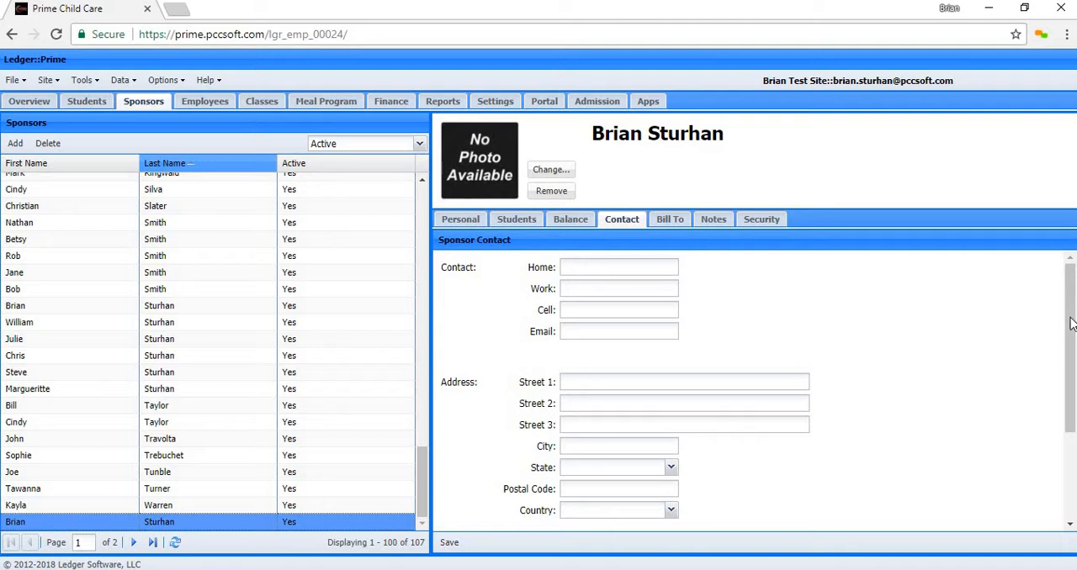
pyautogui.moveTo(1067, 339); pyautogui.dragTo(1065, 418)
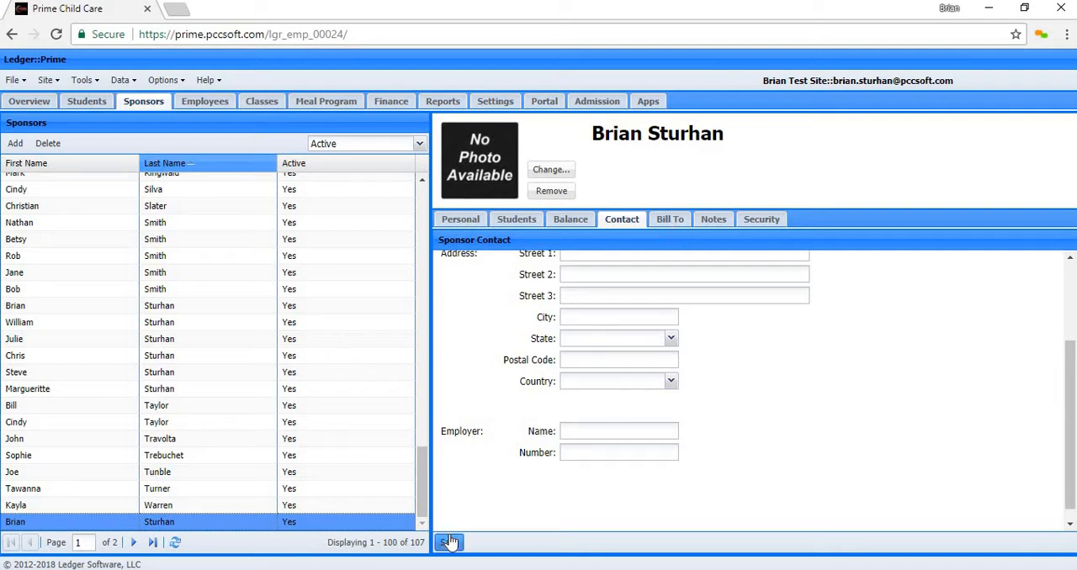
pyautogui.click(666, 225)
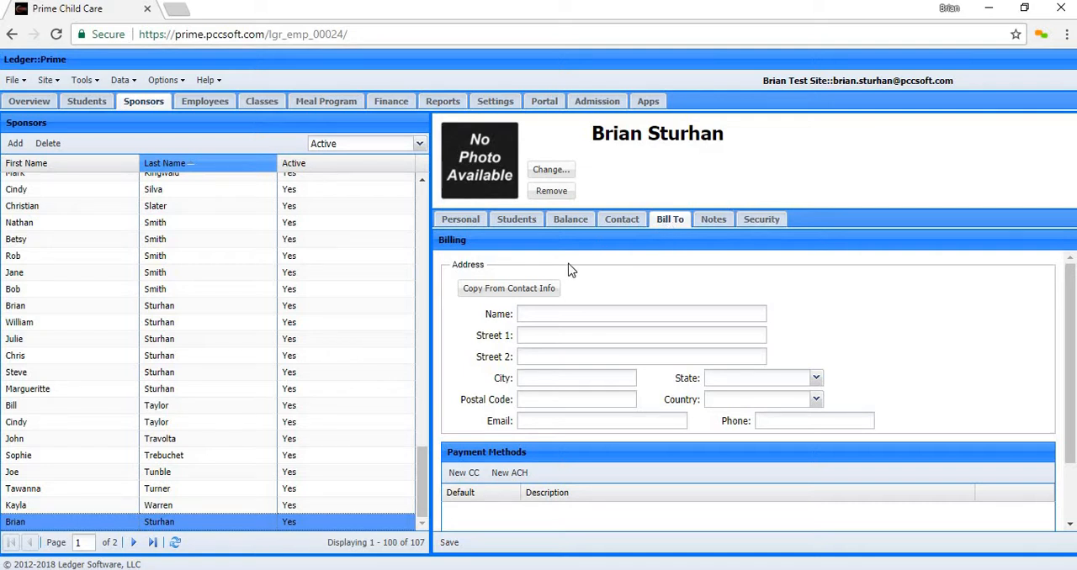
pyautogui.click(481, 295)
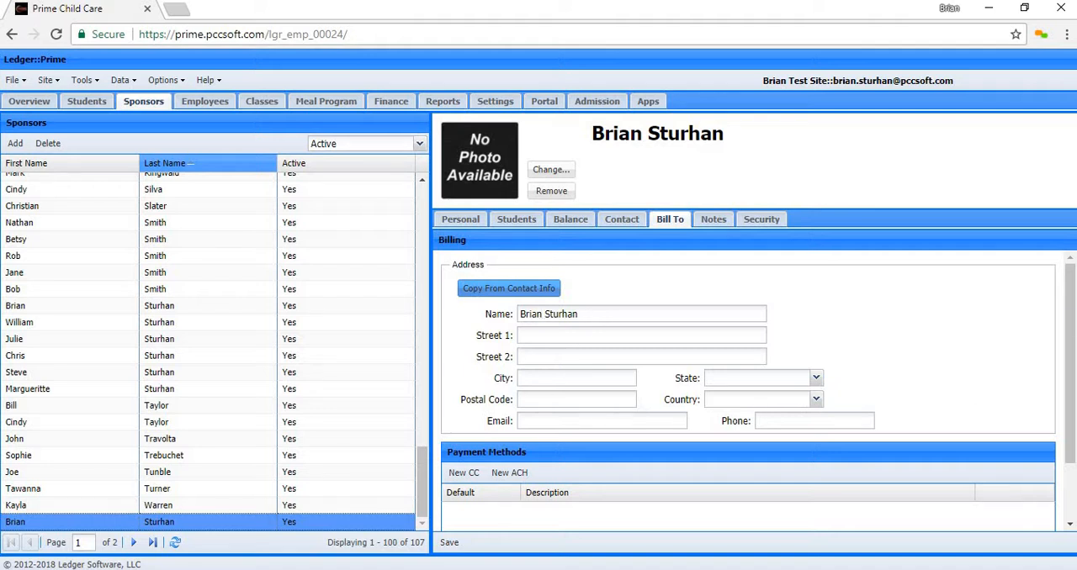
pyautogui.moveTo(1068, 332); pyautogui.dragTo(1070, 371)
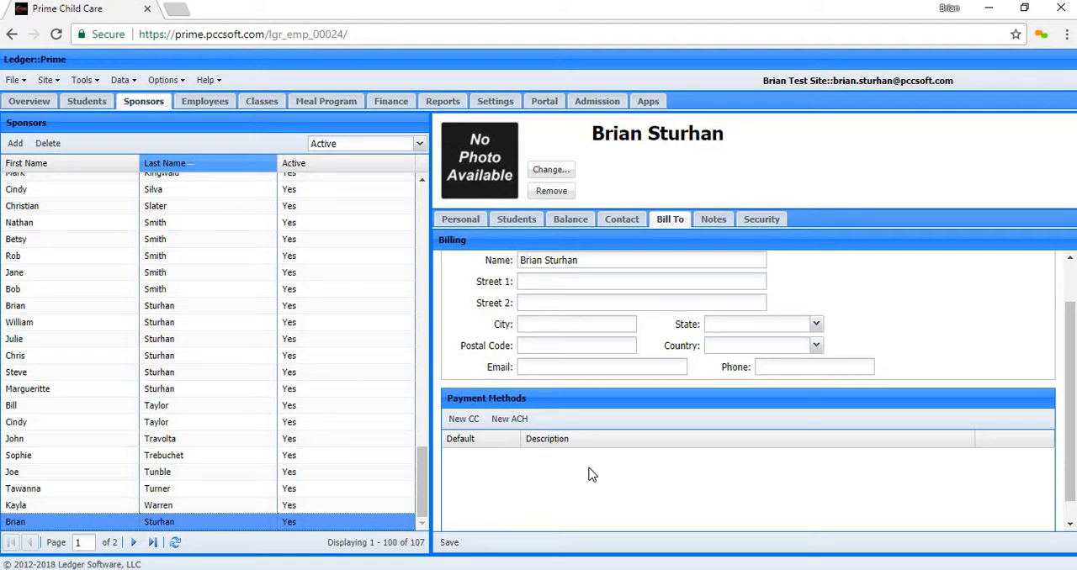
# - Add a note of type General to the new sponsor with no description, and activate its comments field
pyautogui.click(711, 223)
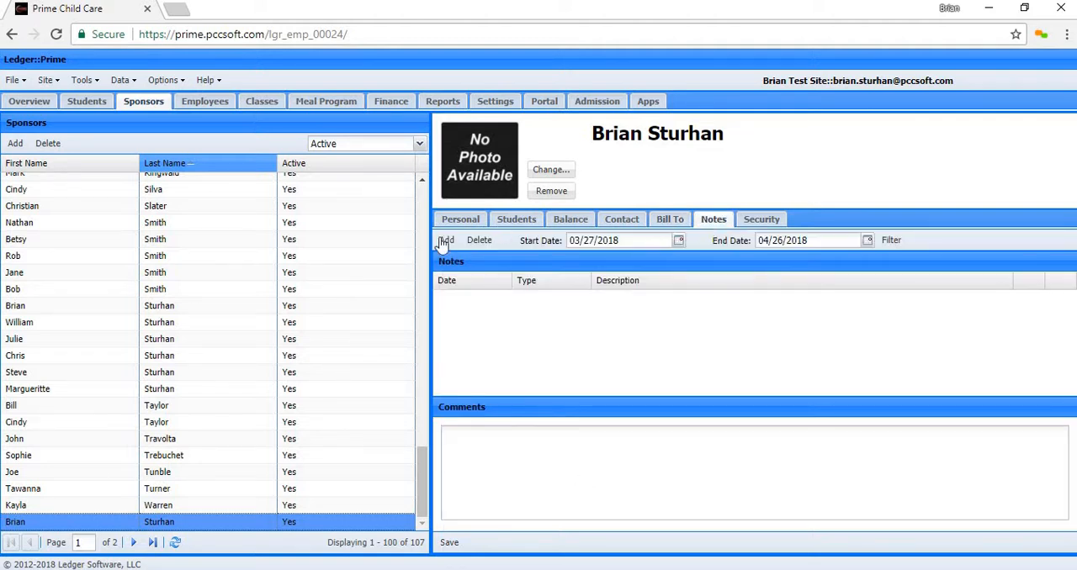
pyautogui.click(446, 241)
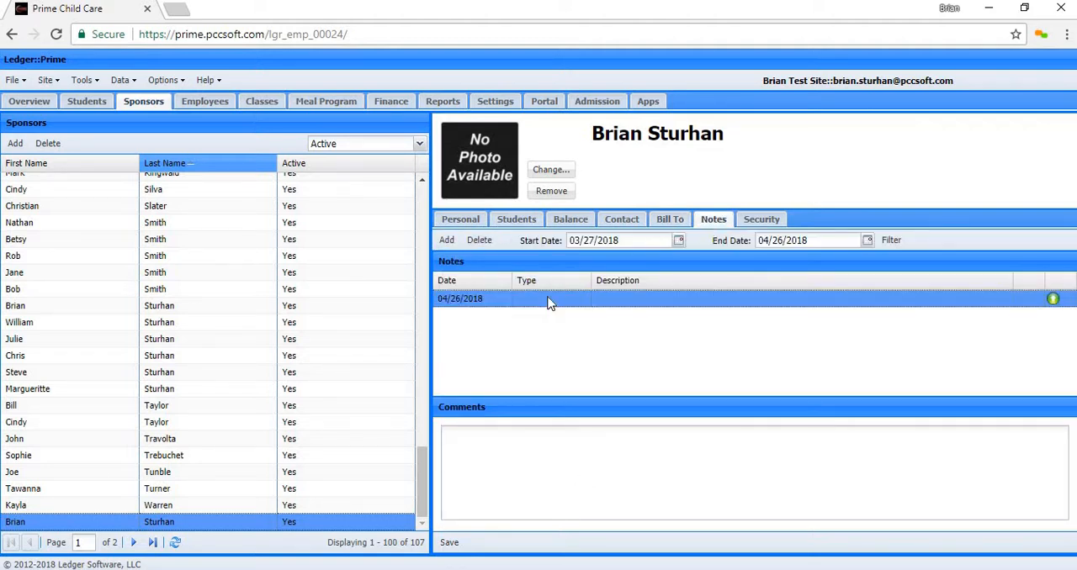
pyautogui.click(548, 301)
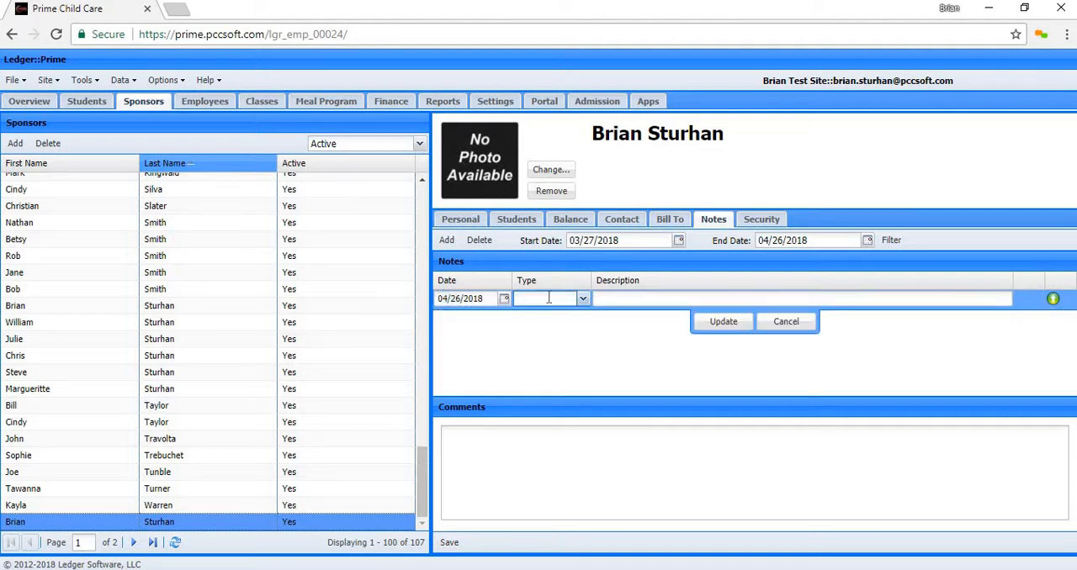
pyautogui.click(582, 299)
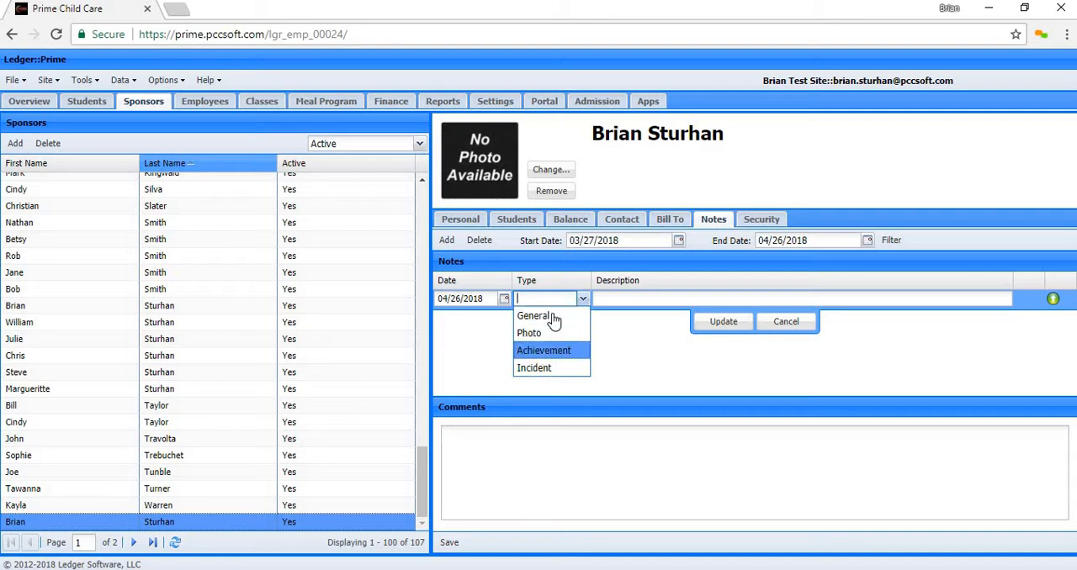
pyautogui.click(555, 318)
pyautogui.click(698, 298)
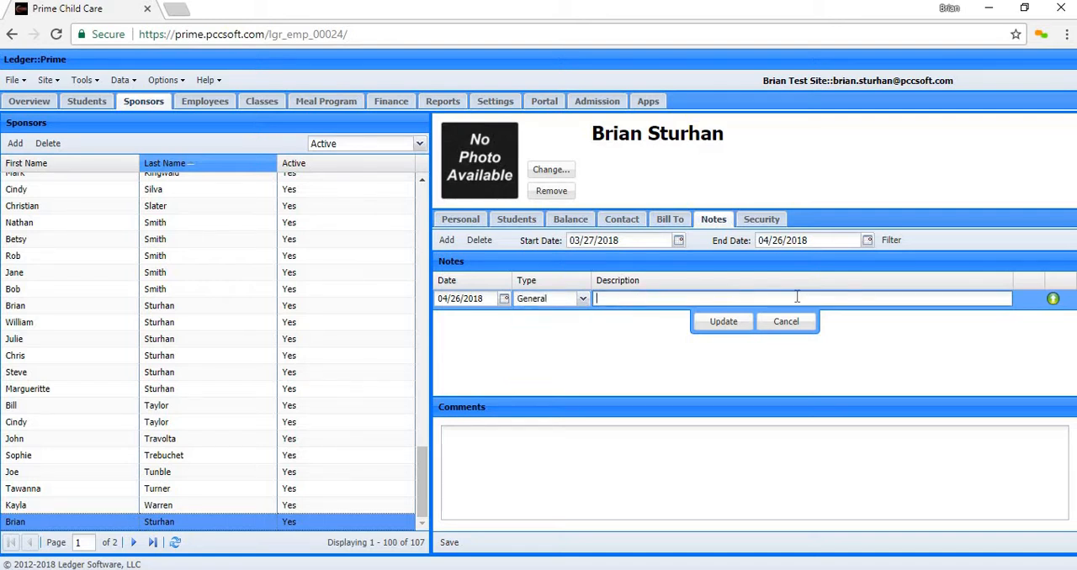
pyautogui.click(709, 326)
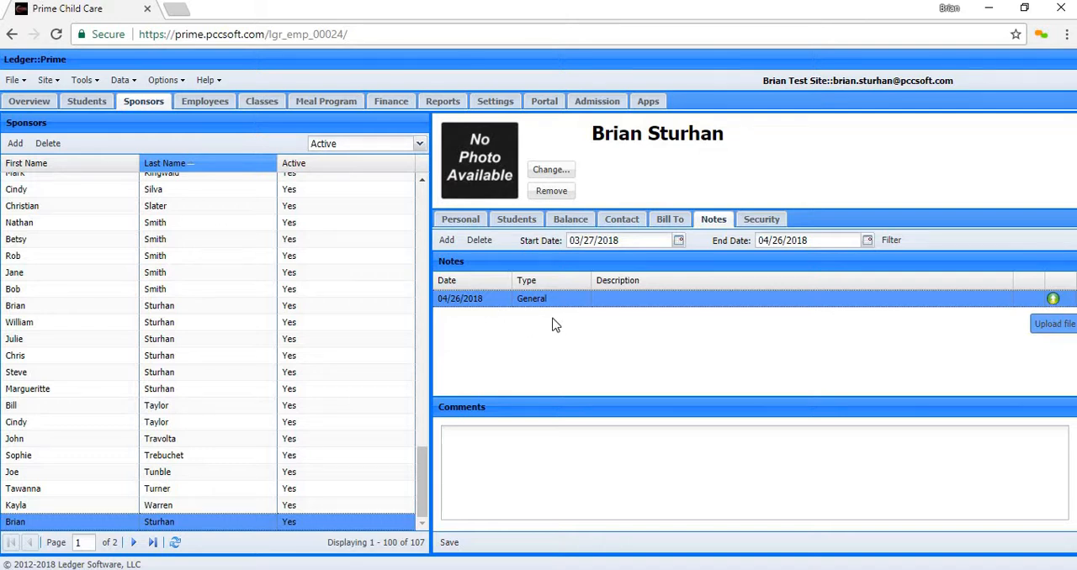
pyautogui.click(496, 460)
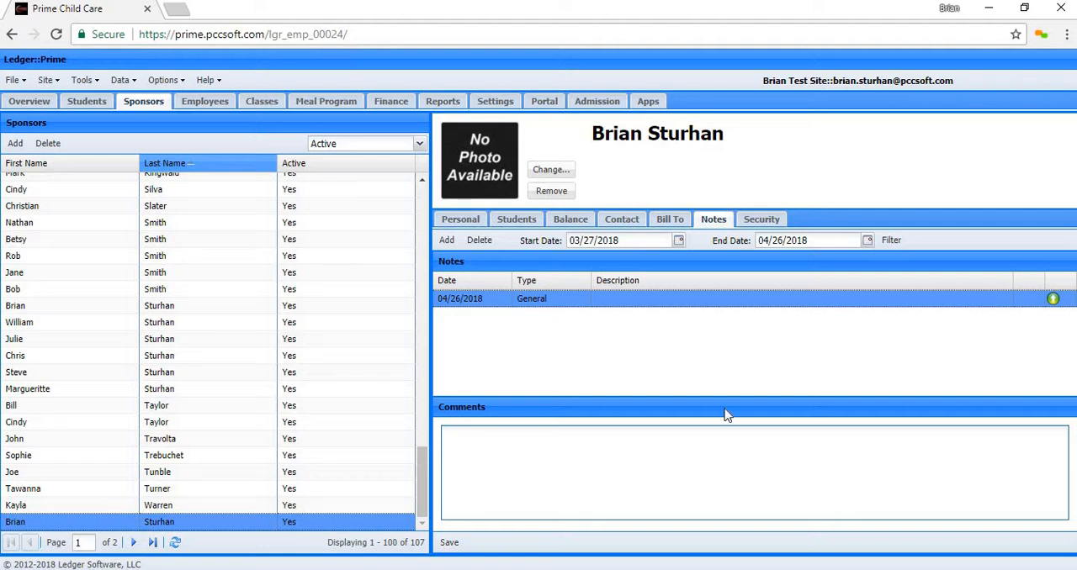
# - Review the new sponsor's security settings, generate a barcode to view its preview, and close the preview
pyautogui.click(757, 223)
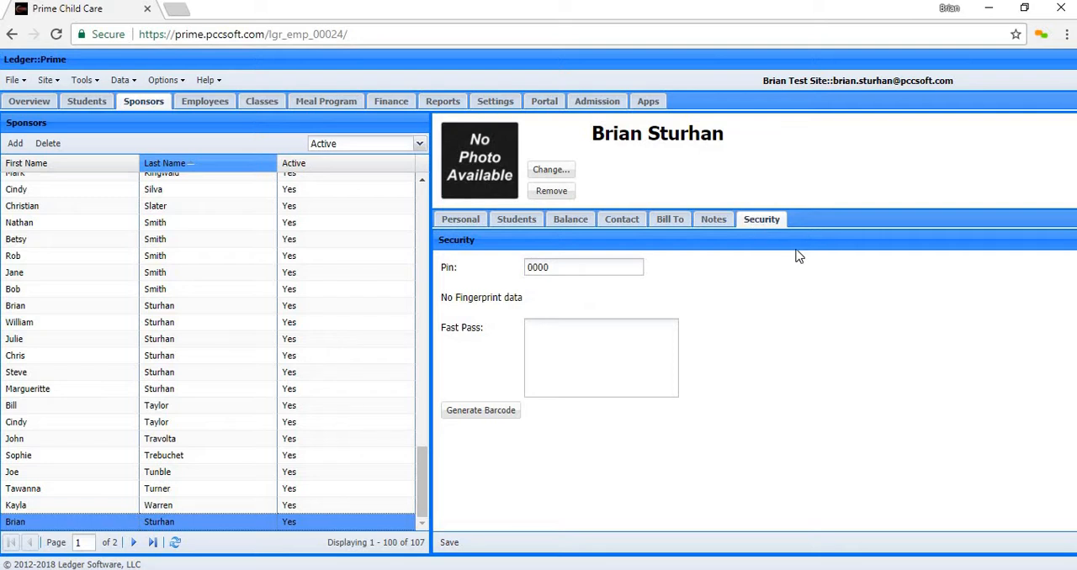
pyautogui.moveTo(561, 267); pyautogui.dragTo(519, 275)
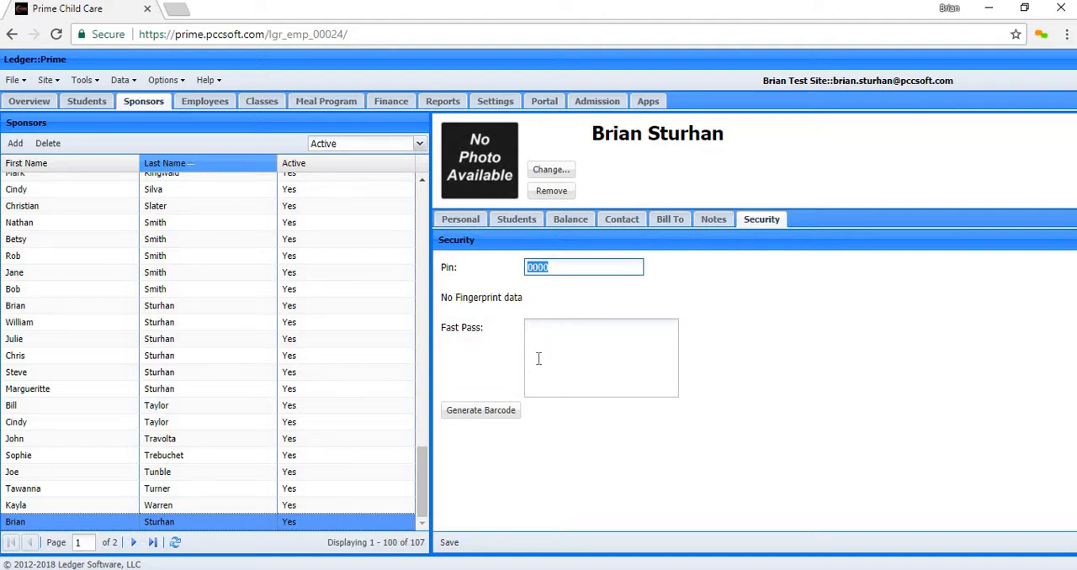
pyautogui.click(482, 412)
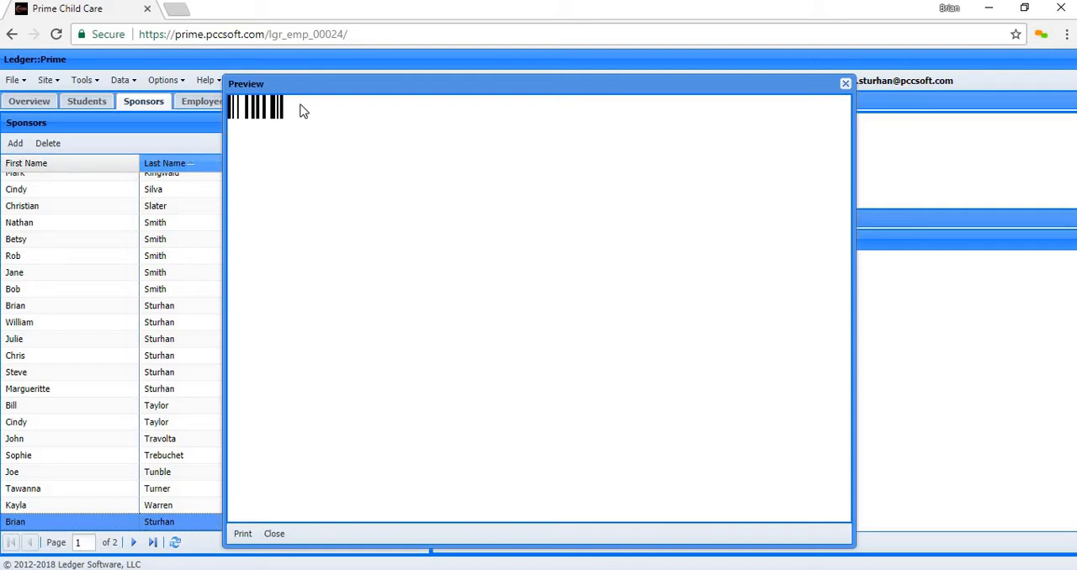
pyautogui.click(845, 83)
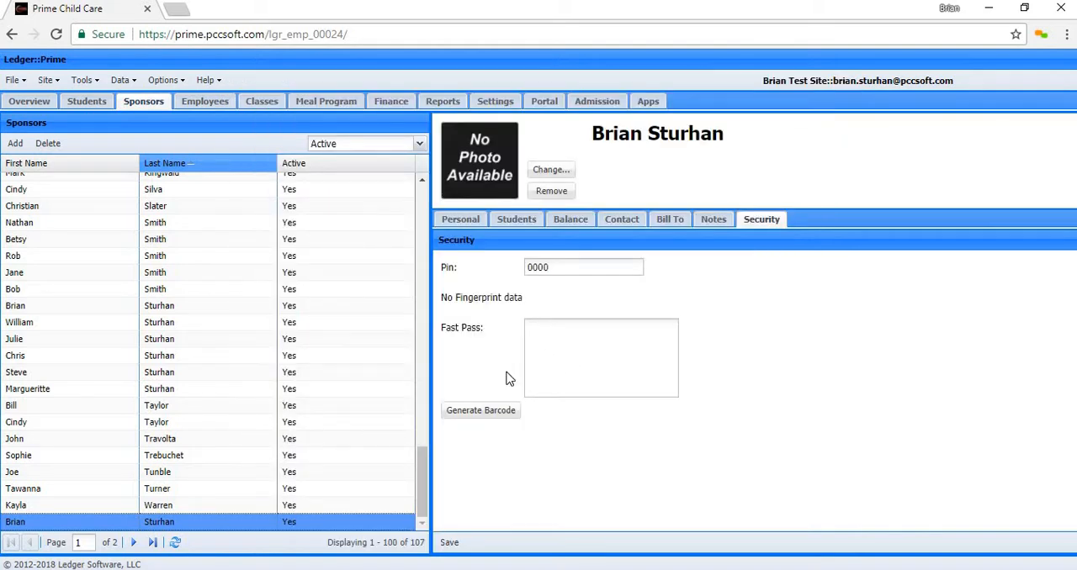